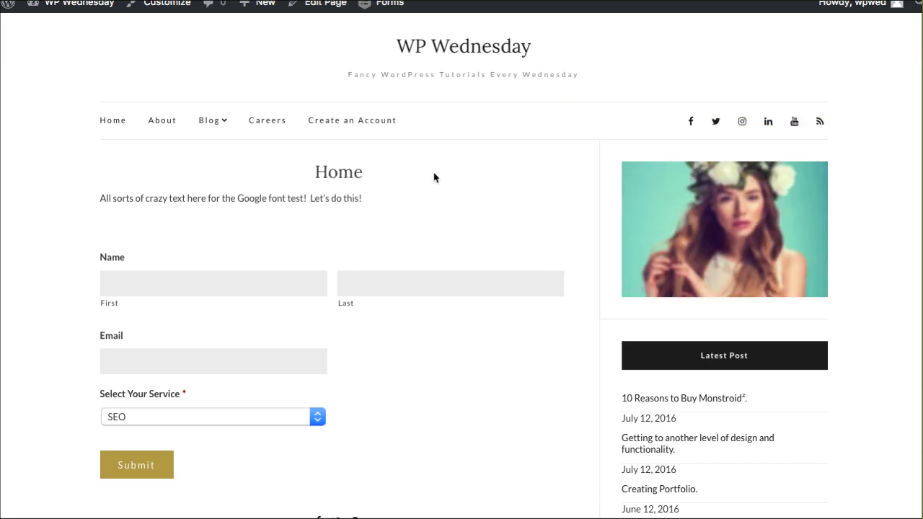
Step: Inspect the Home page title's markup in the browser developer tools, then close them
click(396, 191)
drag(314, 175, 366, 173)
click(337, 173)
right_click(328, 171)
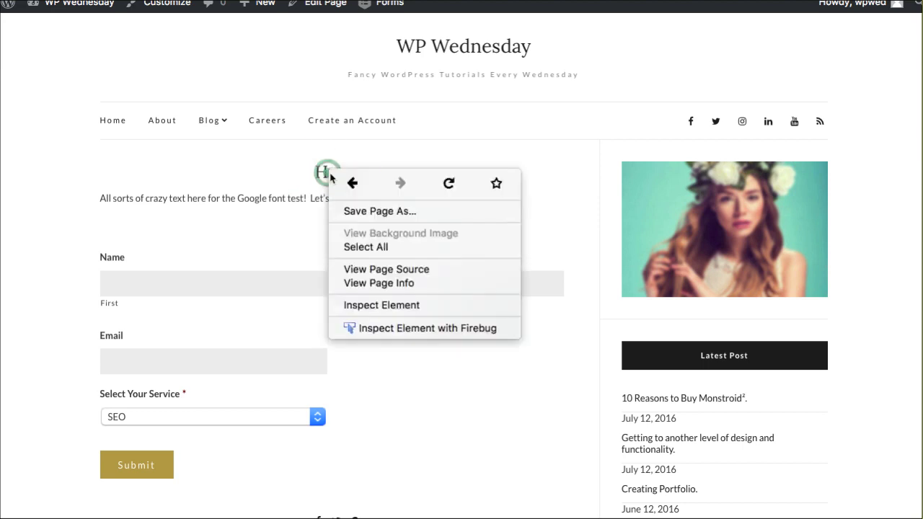
click(374, 305)
drag(62, 37, 646, 18)
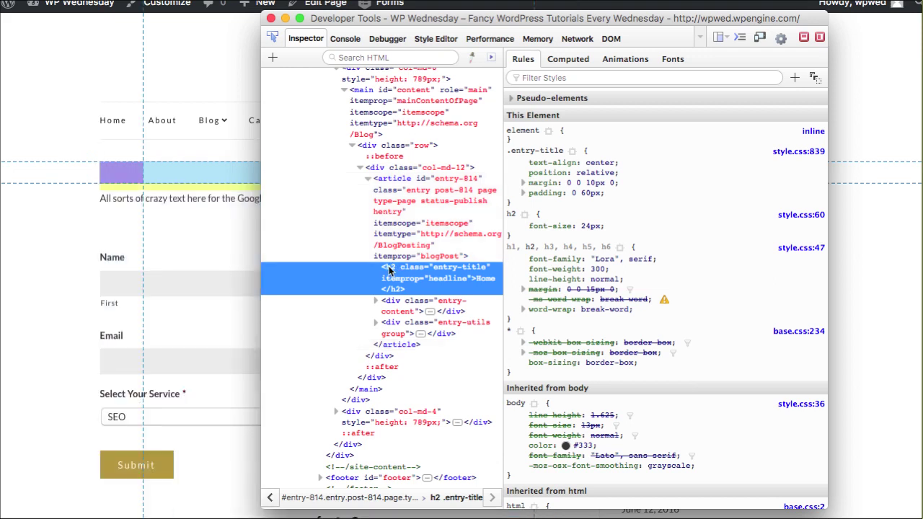
drag(494, 20, 593, 15)
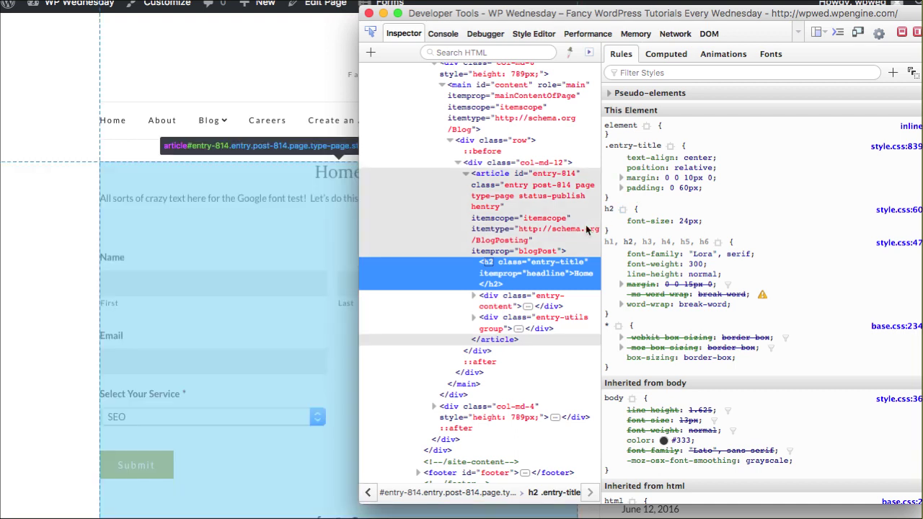
click(371, 13)
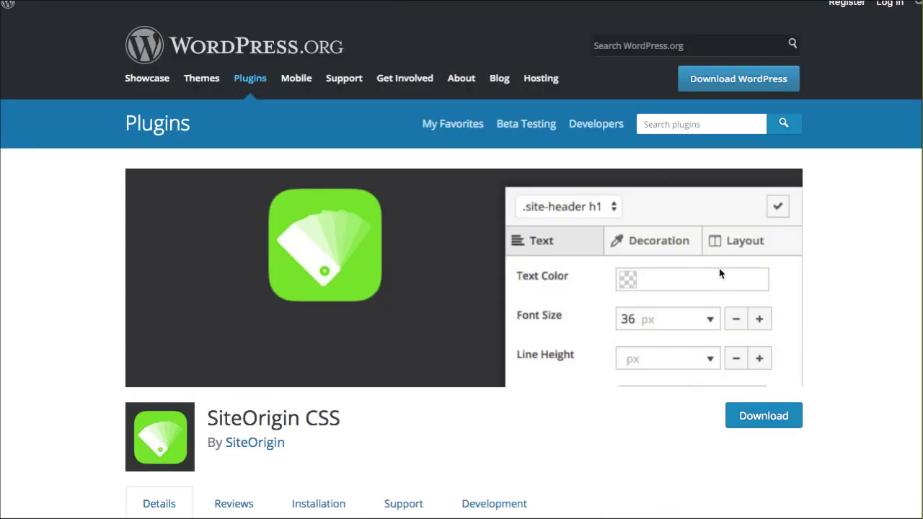
Step: Scroll through the SiteOrigin CSS plugin description and features, then back to the top
scroll(669, 270, down, 3)
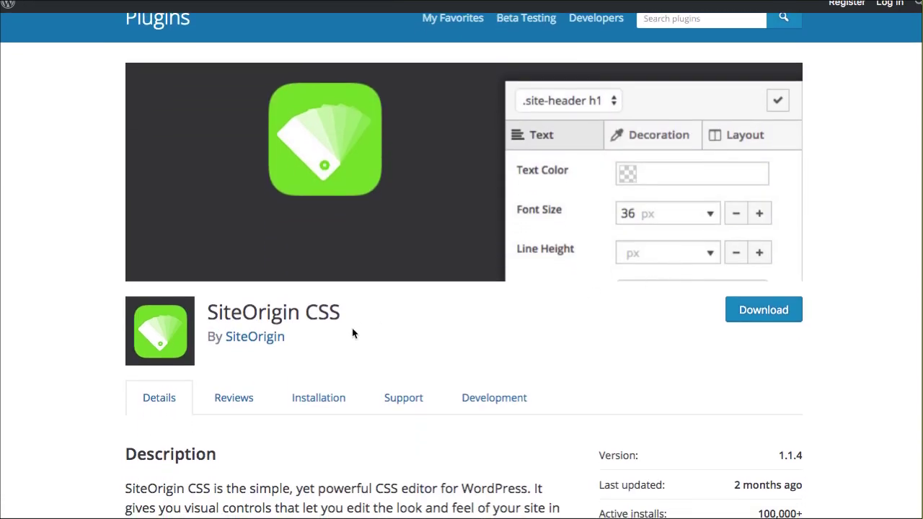
scroll(354, 331, down, 10)
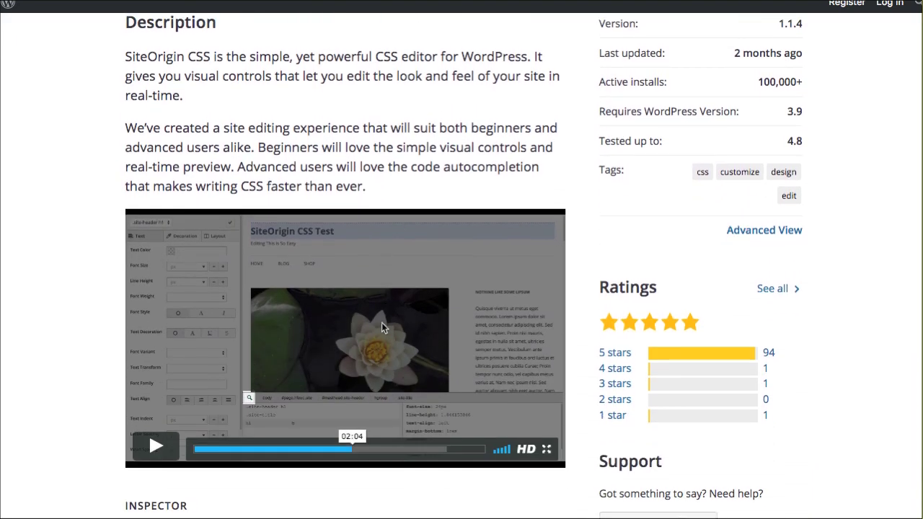
scroll(381, 328, down, 1)
scroll(392, 337, down, 12)
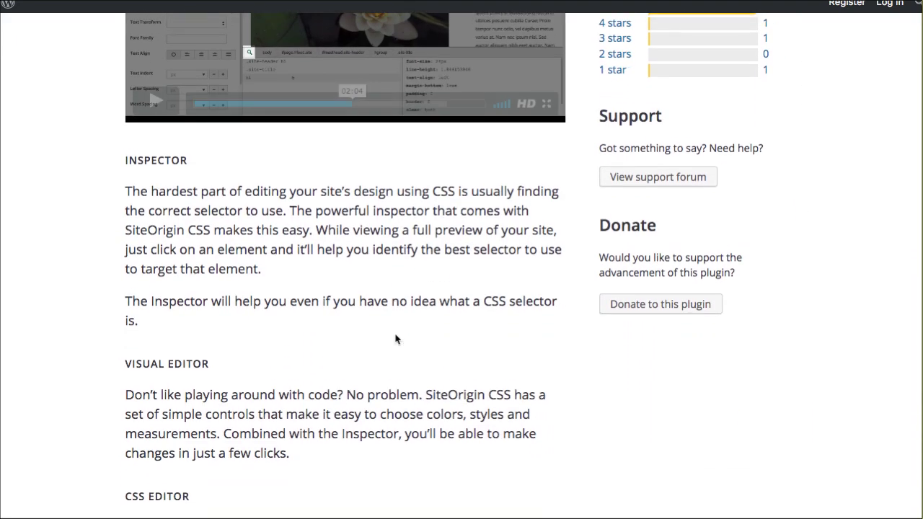
scroll(395, 333, down, 4)
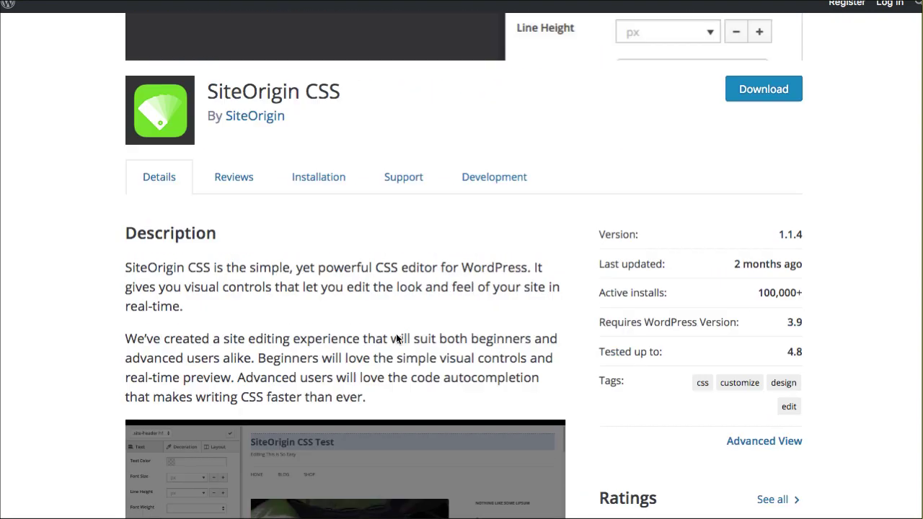
scroll(397, 338, up, 8)
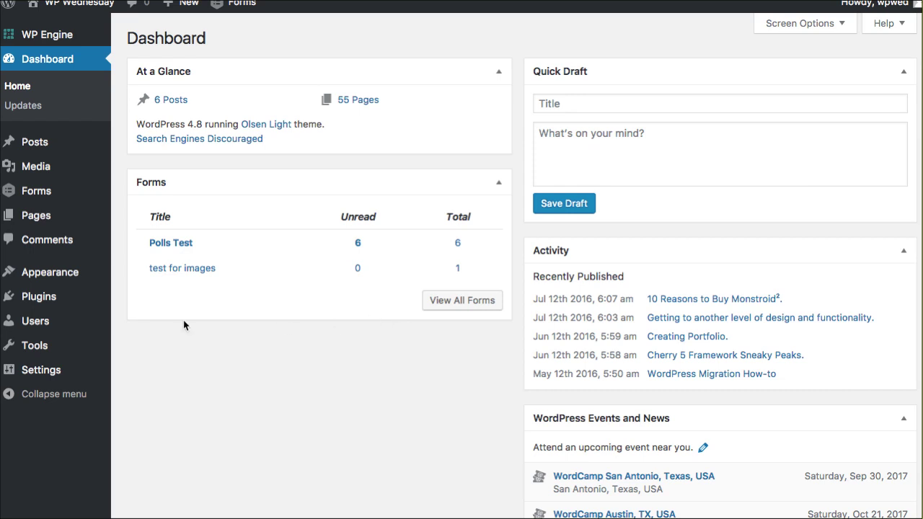
Step: Search Add Plugins for 'css', find the active SiteOrigin CSS, and open its custom styles page
mouse_move(36, 297)
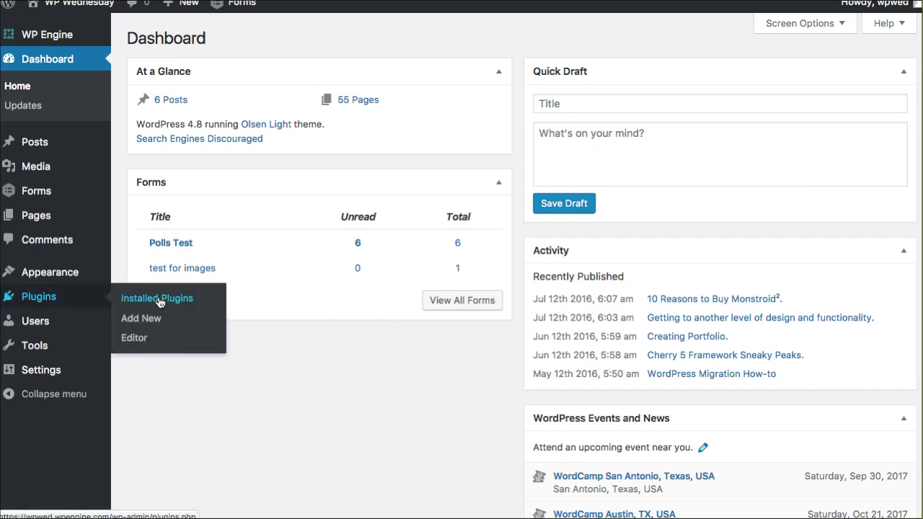
click(143, 324)
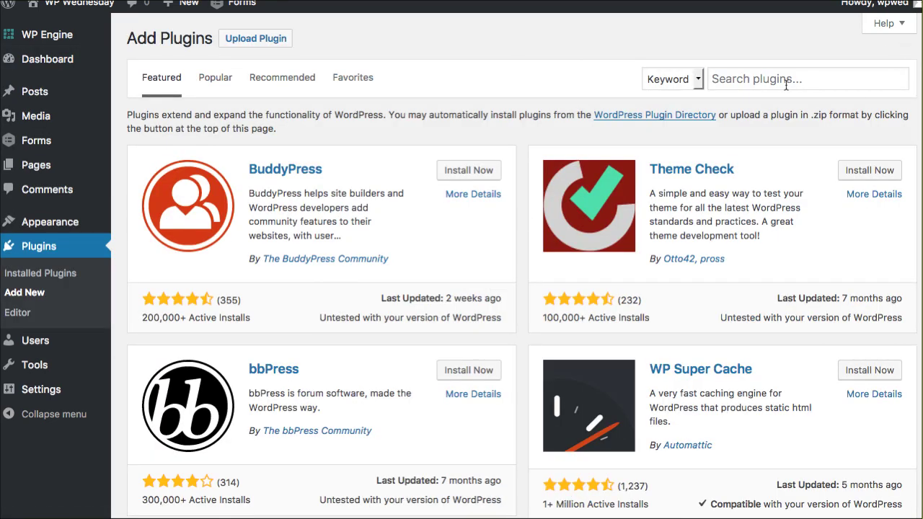
click(786, 81)
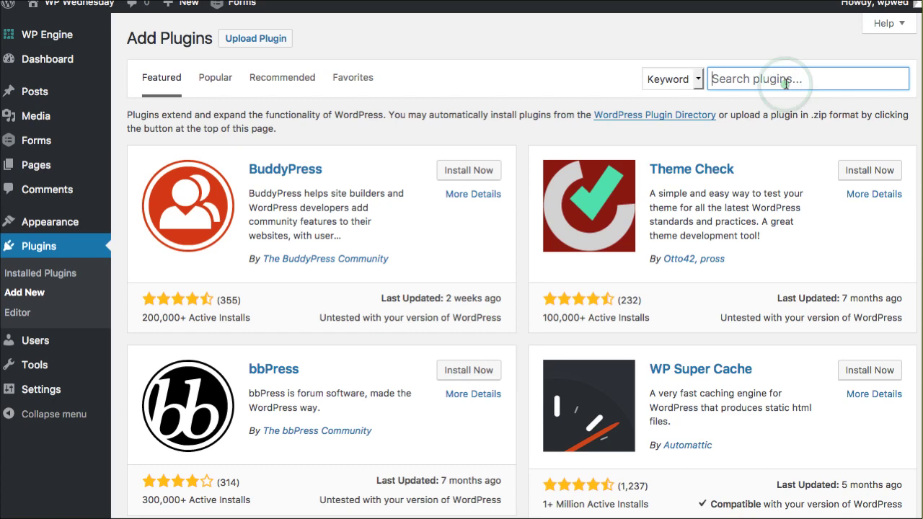
text(css)
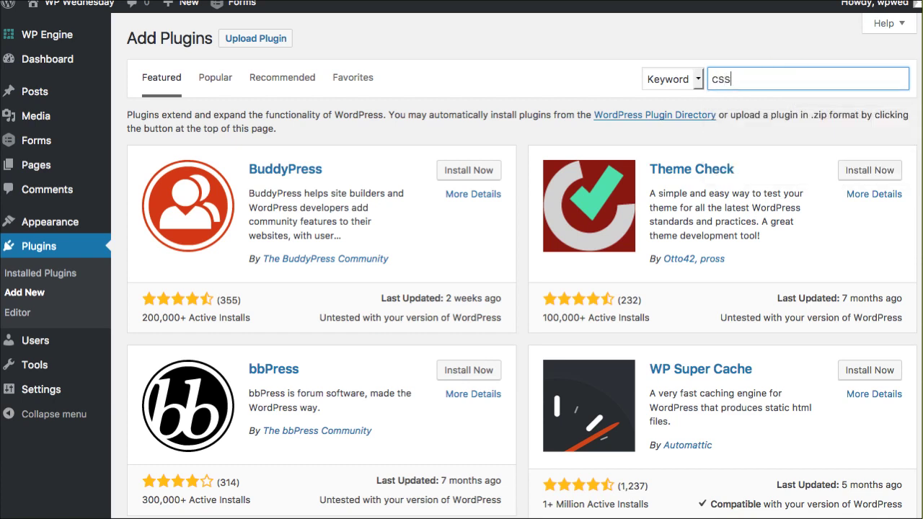
scroll(381, 208, down, 10)
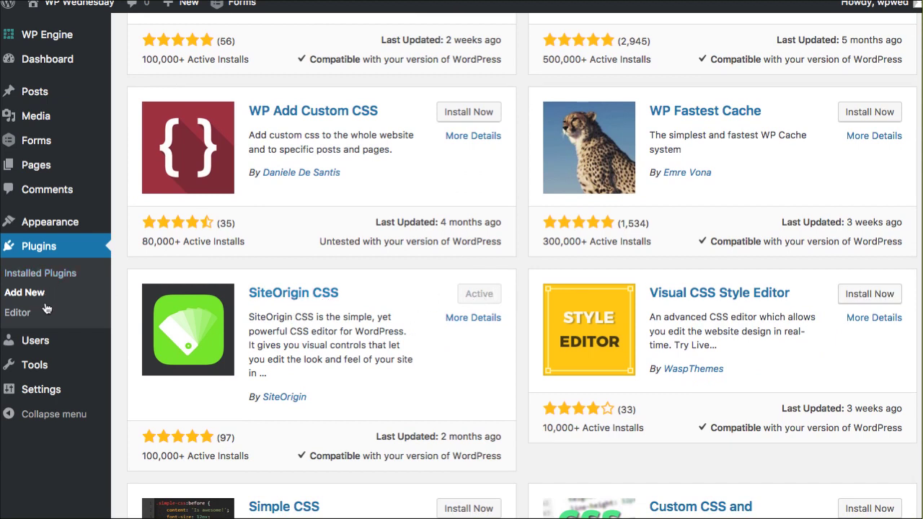
mouse_move(105, 225)
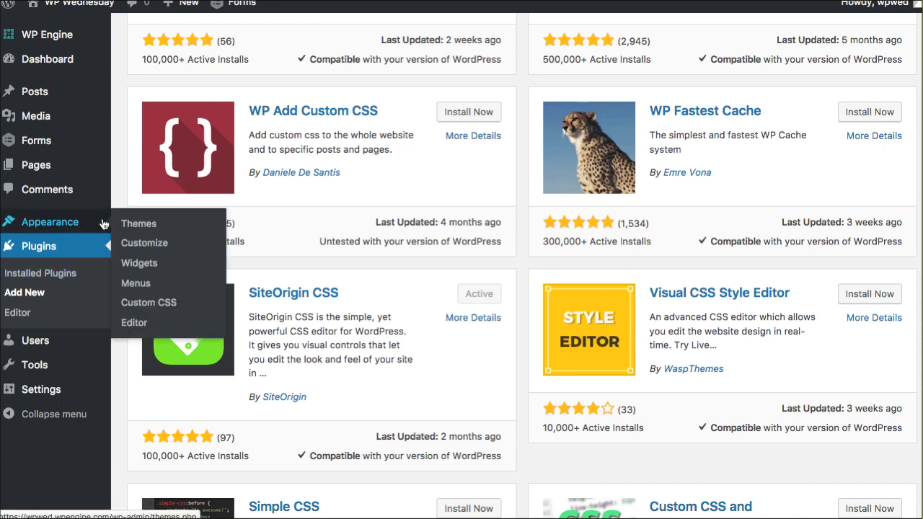
click(136, 311)
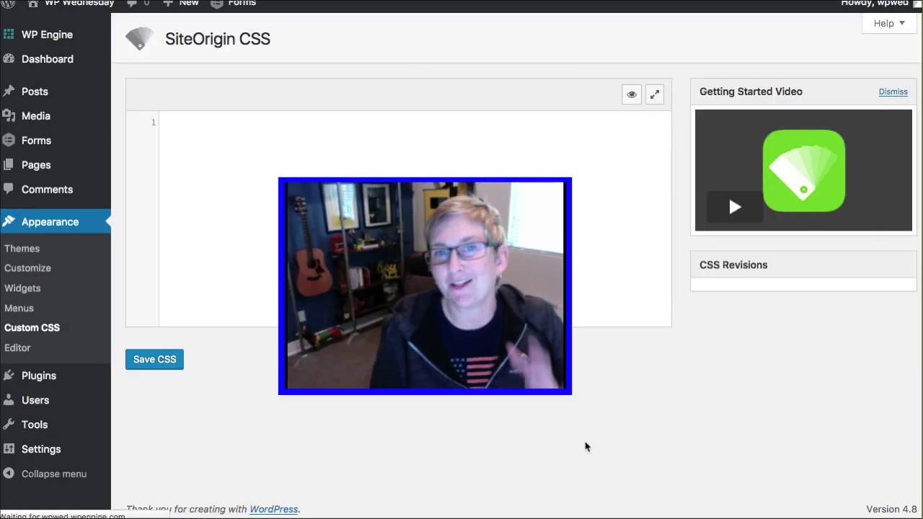
Step: Launch the SiteOrigin visual editor with a live Home page preview
drag(562, 385, 922, 497)
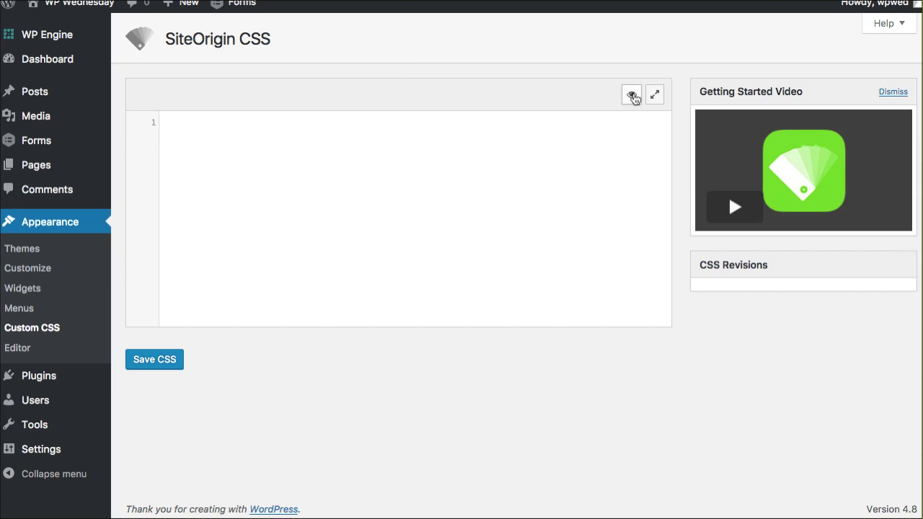
click(631, 95)
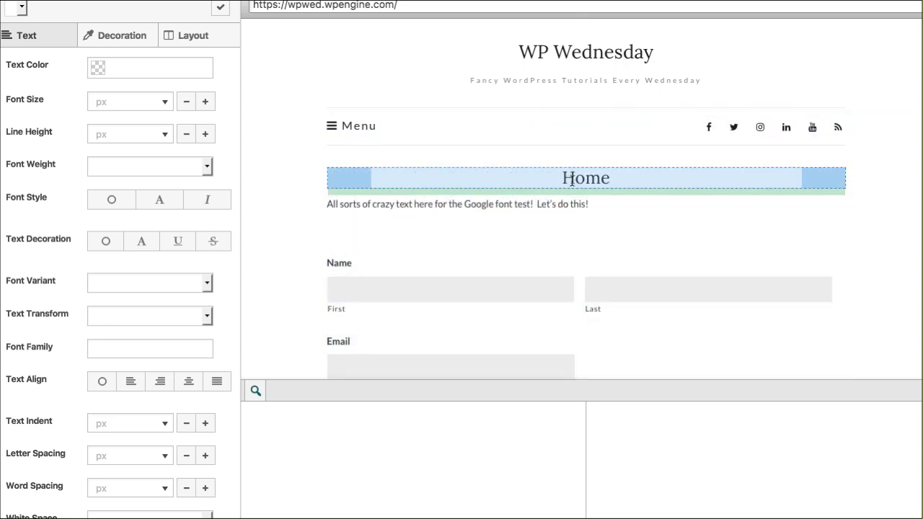
Step: Select the Home title and set its text colour to red #e02020
click(570, 181)
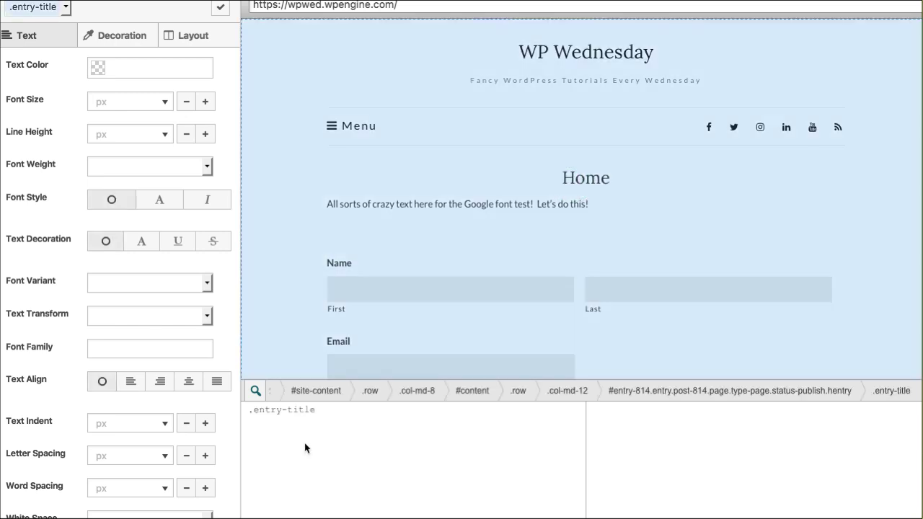
click(294, 432)
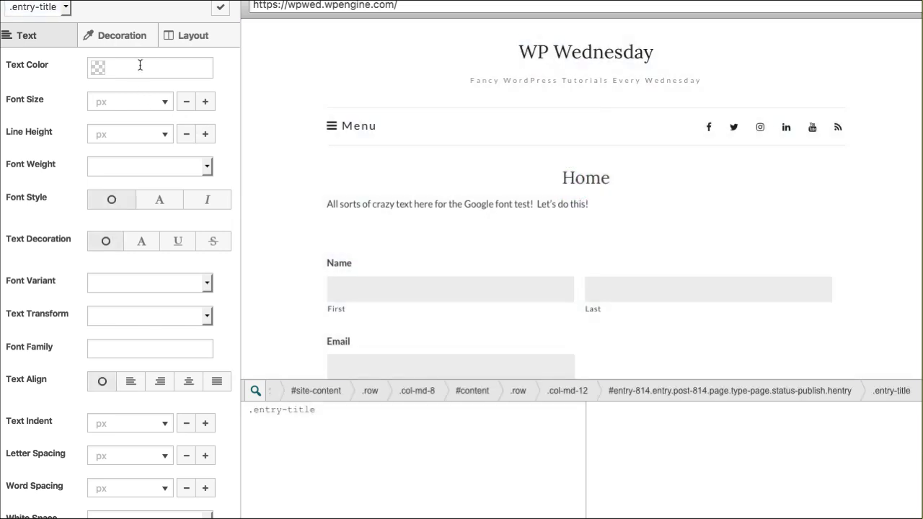
click(138, 63)
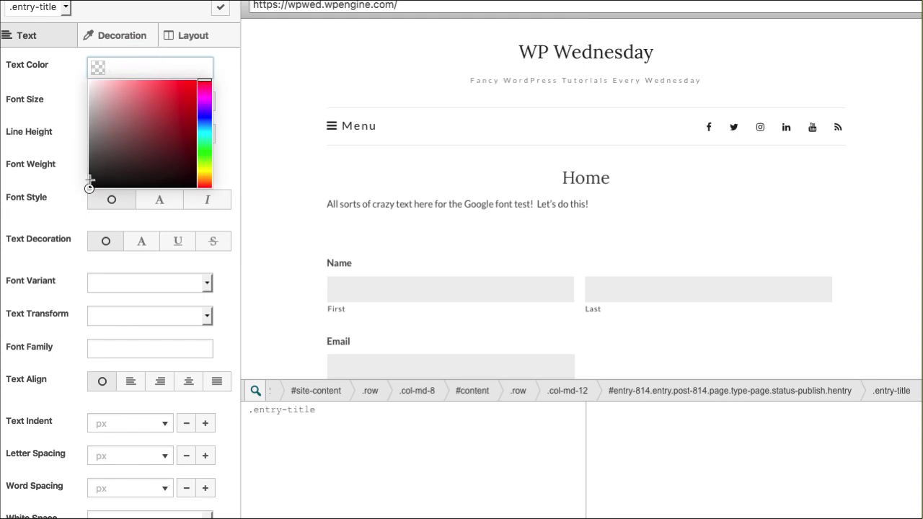
drag(86, 185, 178, 93)
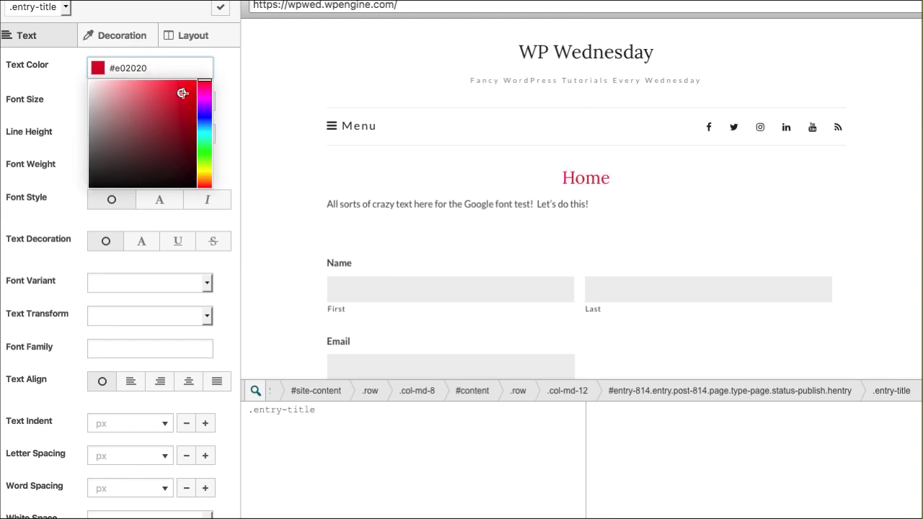
click(223, 121)
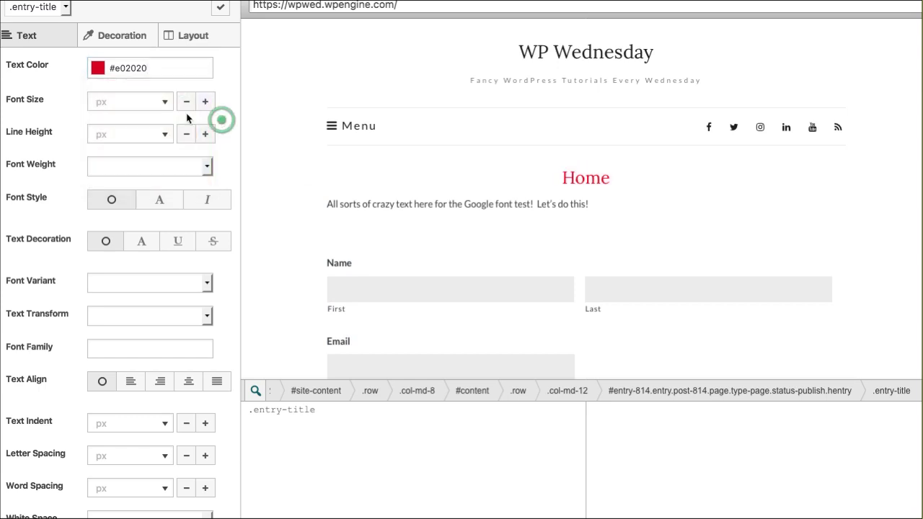
Step: Set the Home title's font size to 37 px
click(206, 103)
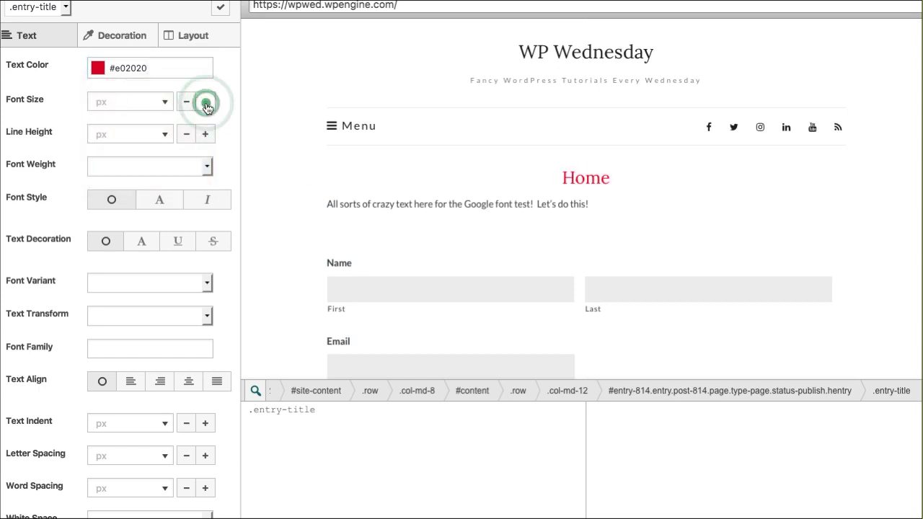
click(164, 102)
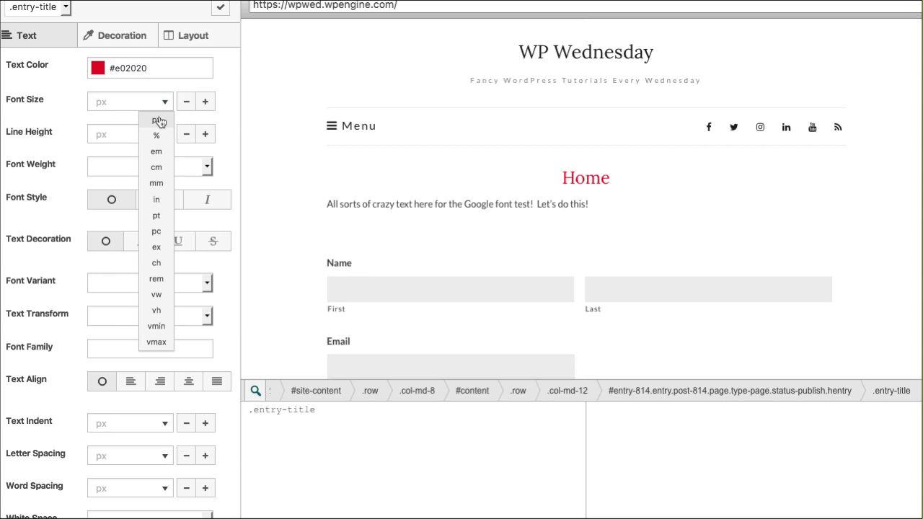
click(158, 120)
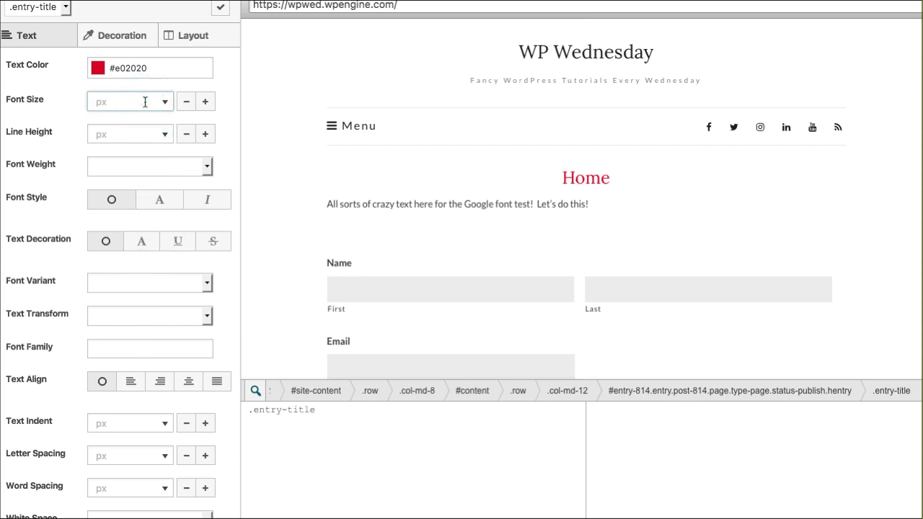
click(145, 102)
text(36)
click(205, 102)
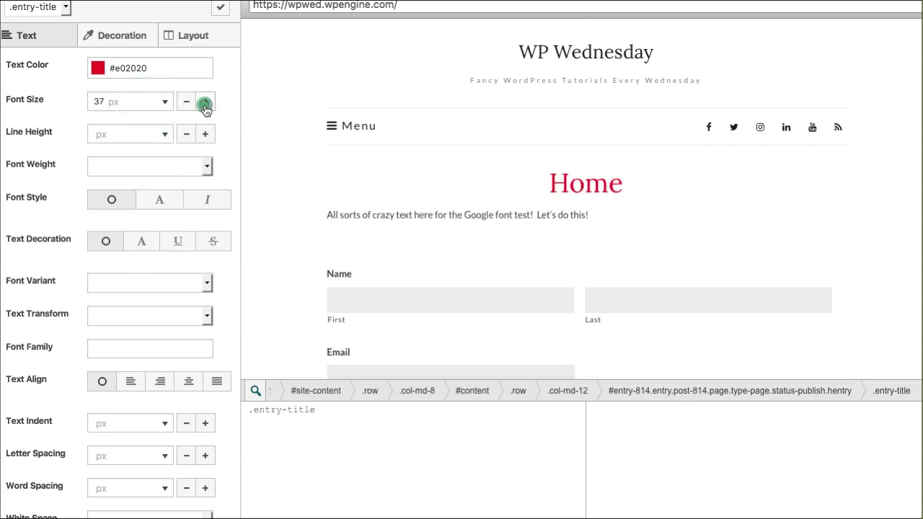
Step: Make the title font weight 700 and italic, then apply the styles
click(111, 168)
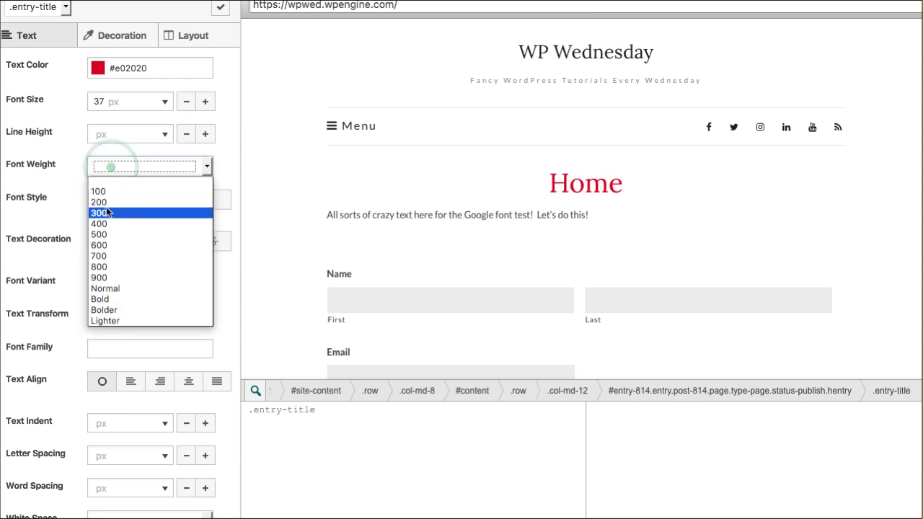
click(110, 257)
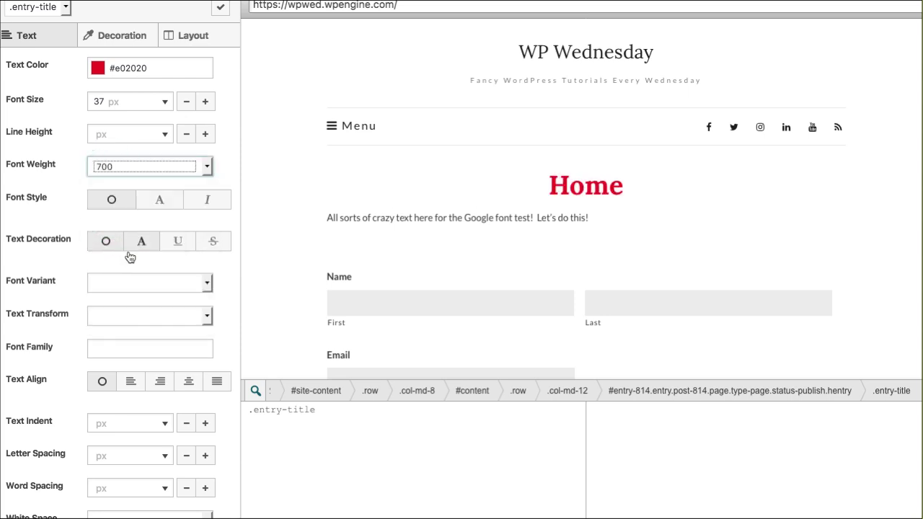
click(195, 207)
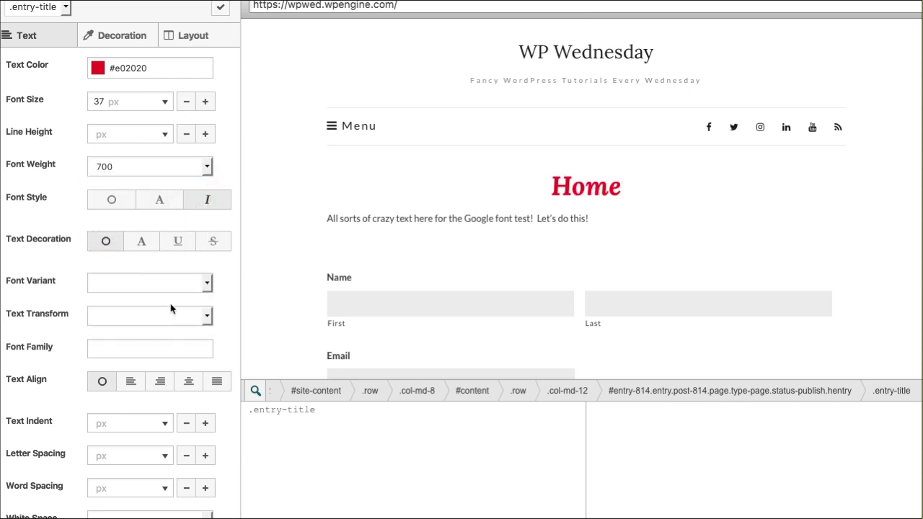
scroll(83, 305, down, 2)
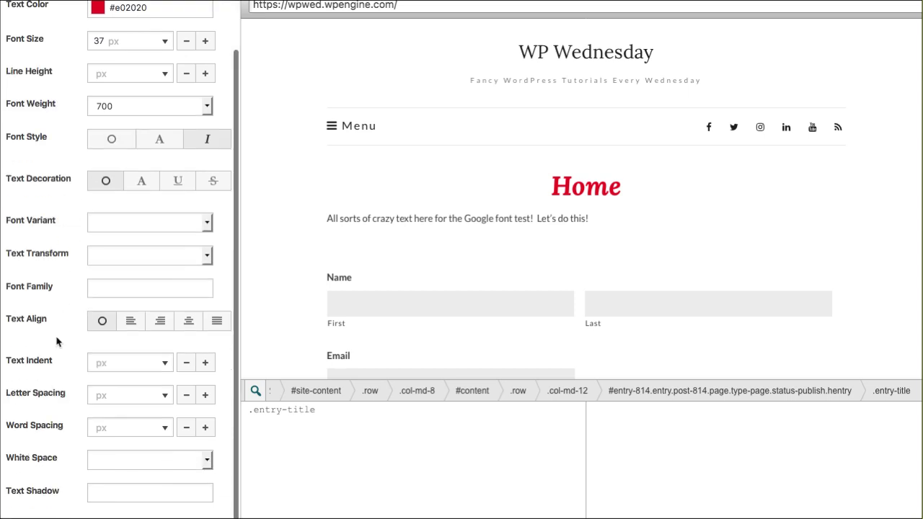
click(103, 289)
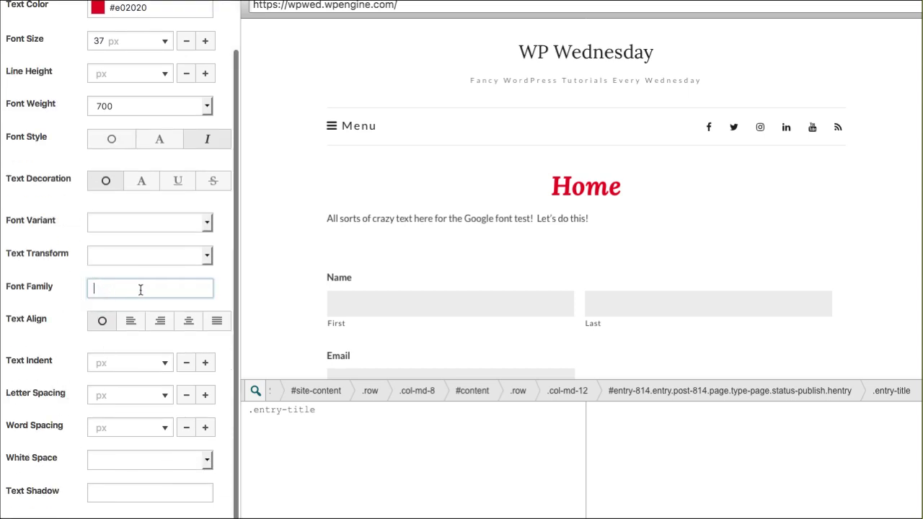
scroll(109, 294, up, 2)
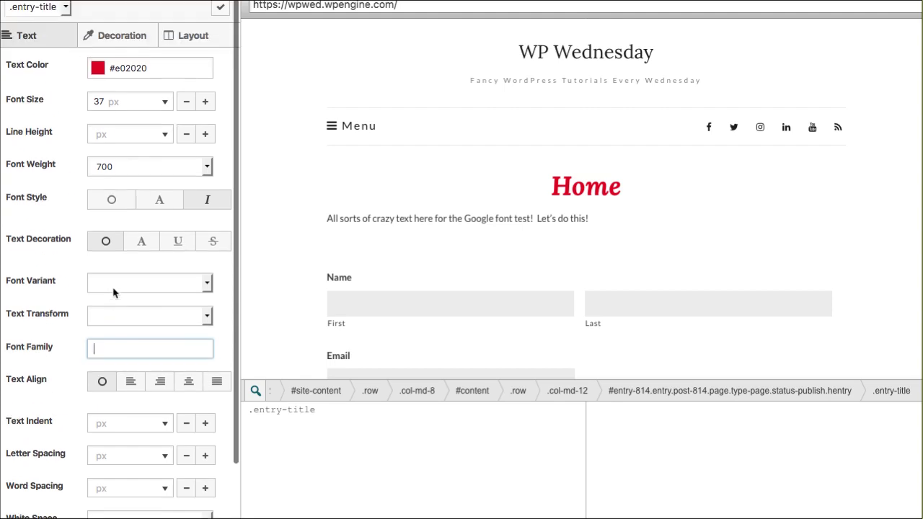
click(220, 11)
Step: Review the generated .entry-title rules and save the custom CSS
drag(179, 123, 211, 202)
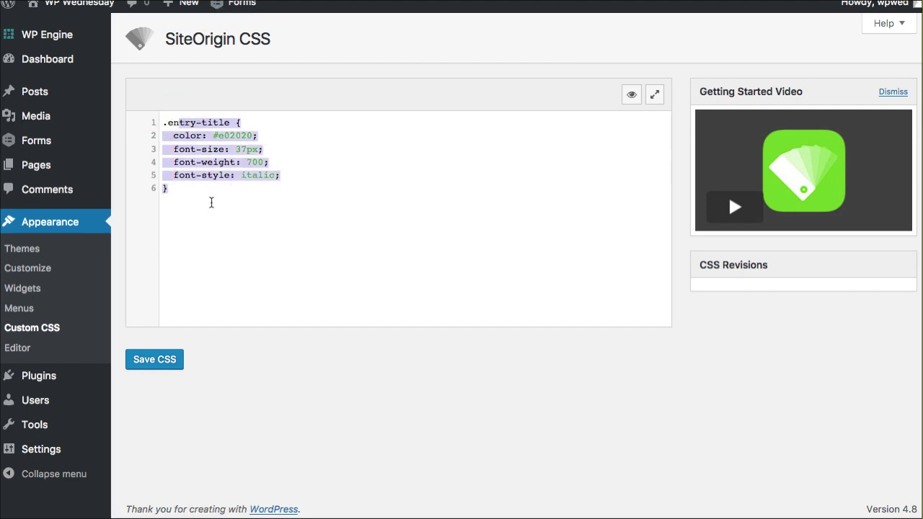
click(212, 202)
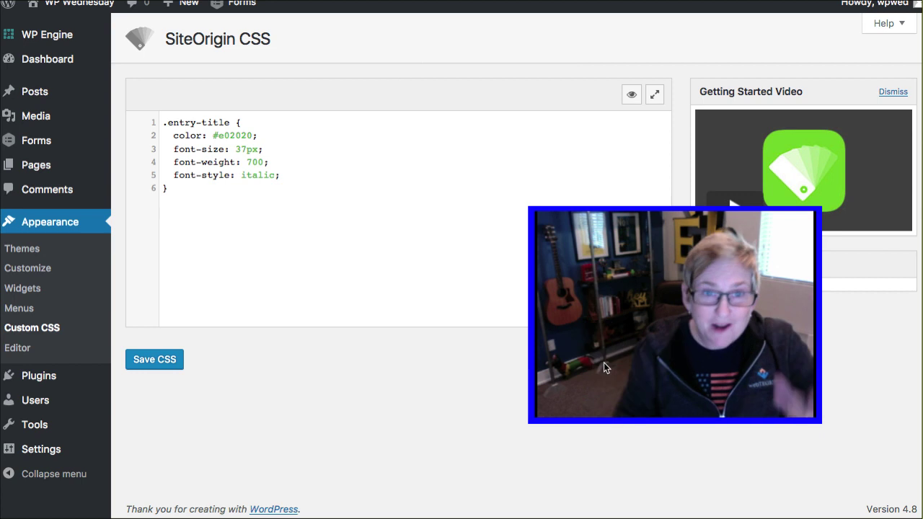
click(157, 364)
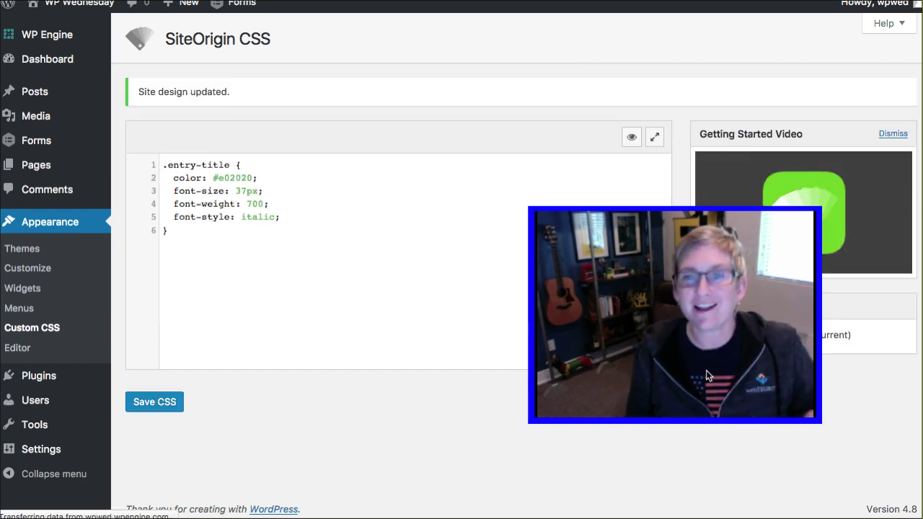